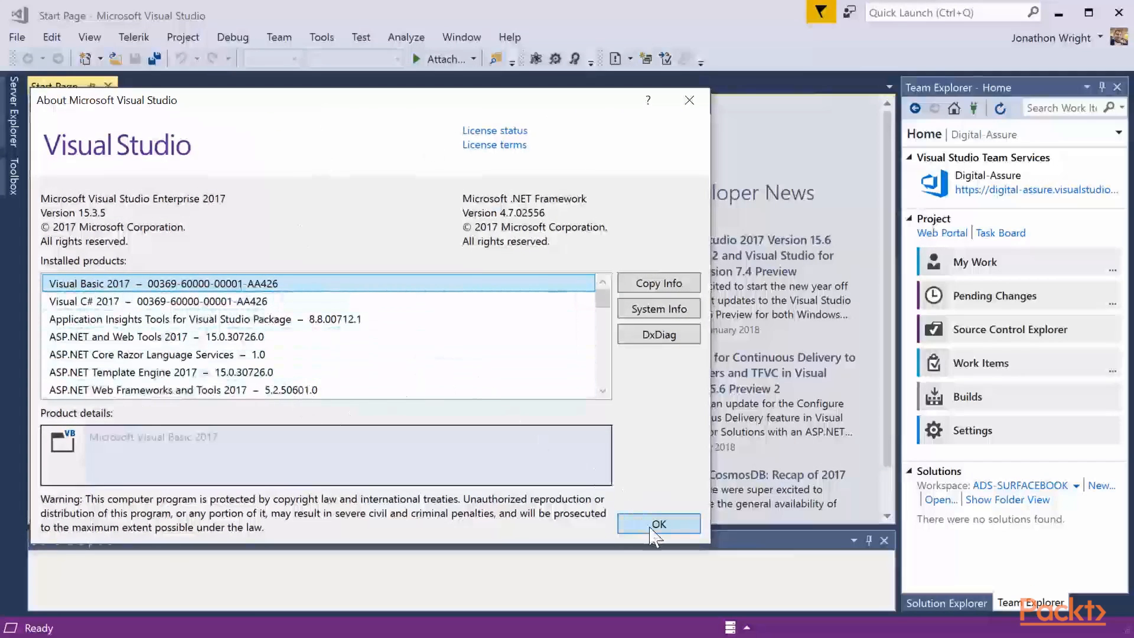
- Close the About information and create a new Telerik Test Studio Project in Visual C# named Notificiations
click(657, 525)
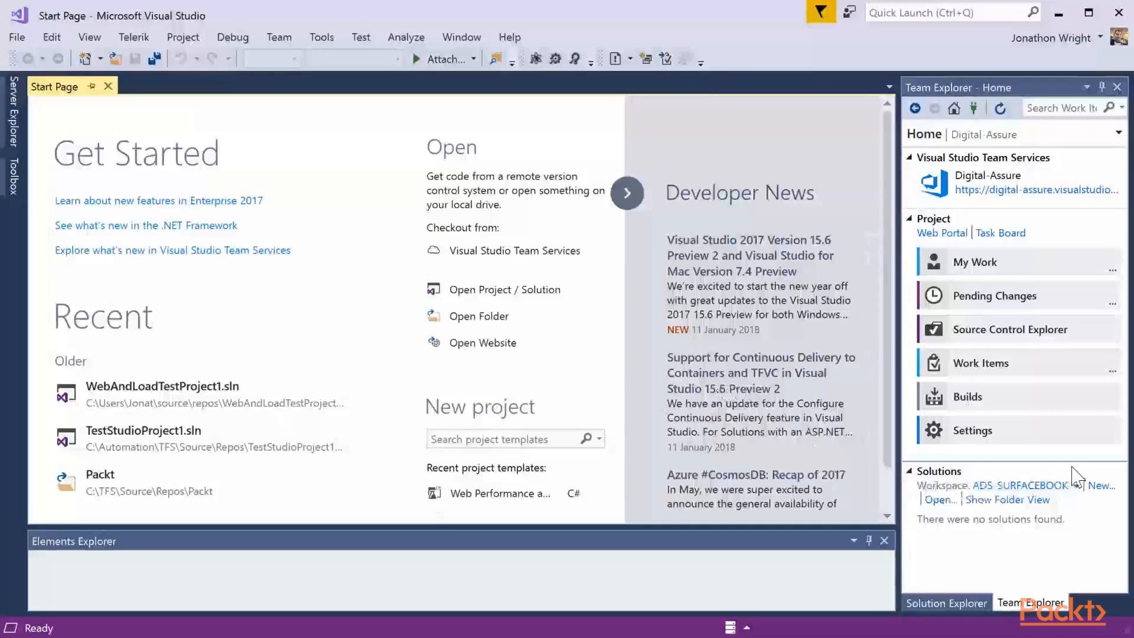
click(1099, 486)
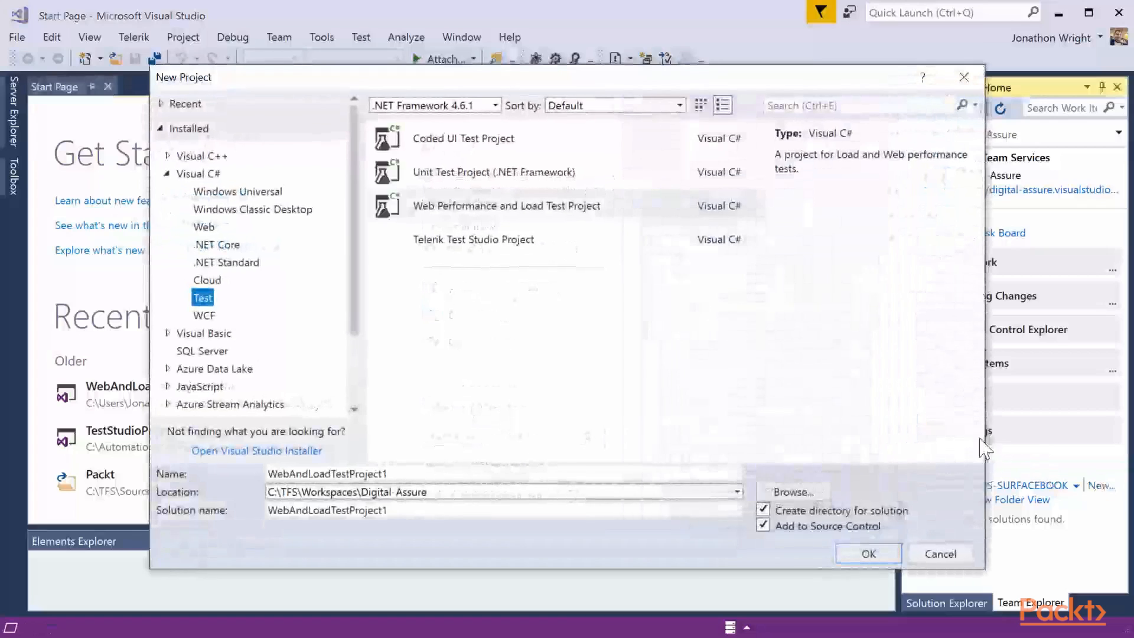
click(549, 251)
double_click(355, 473)
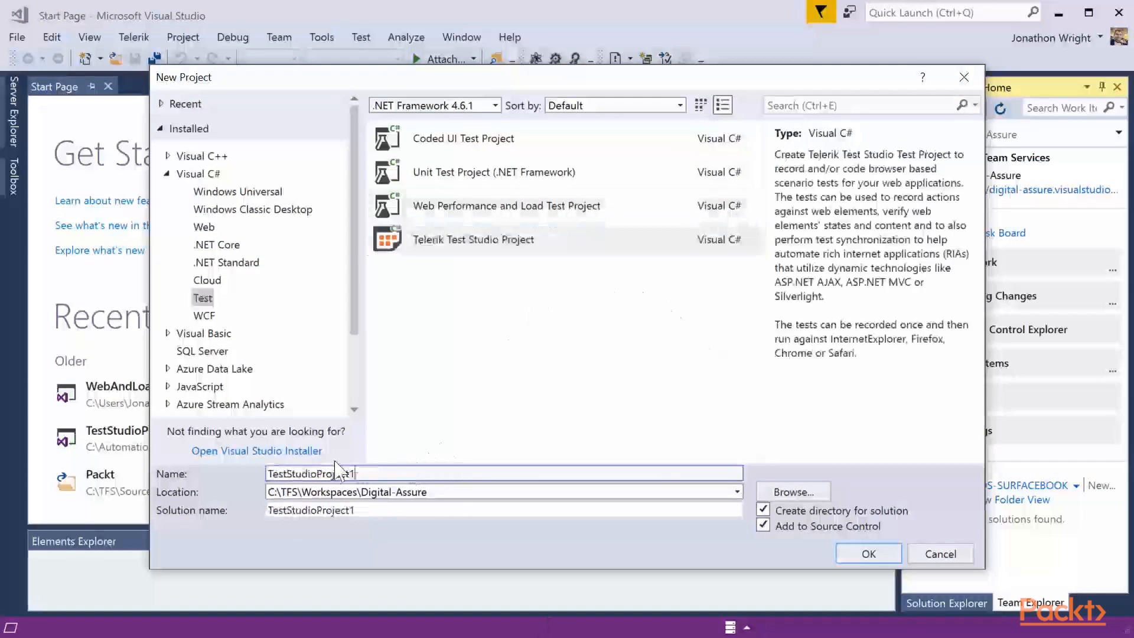
text(Not)
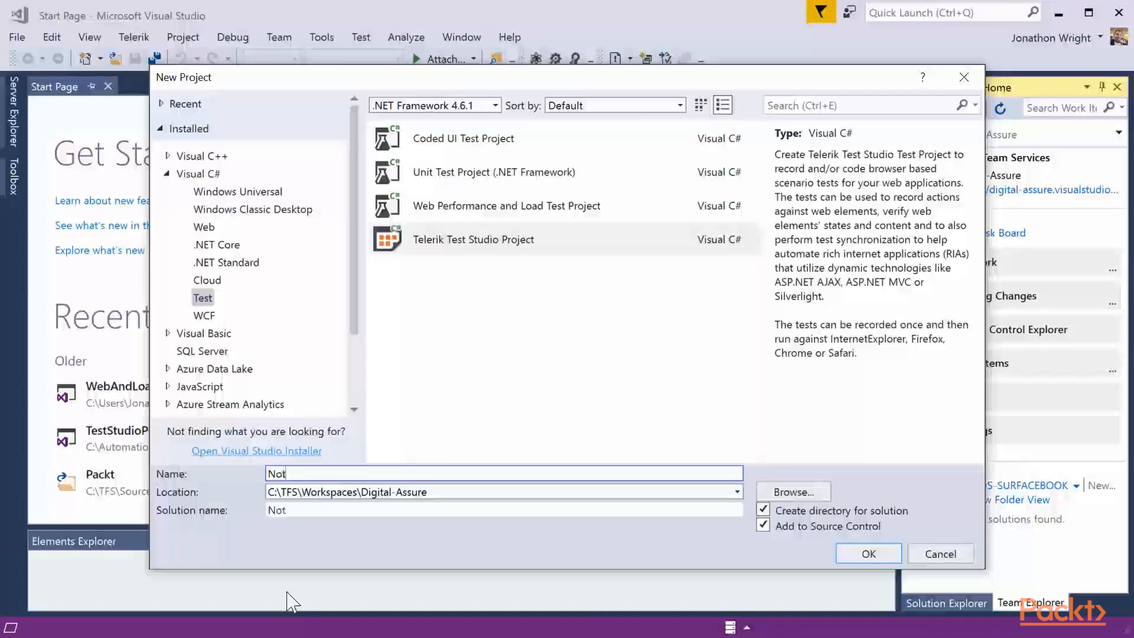
text(ificiations)
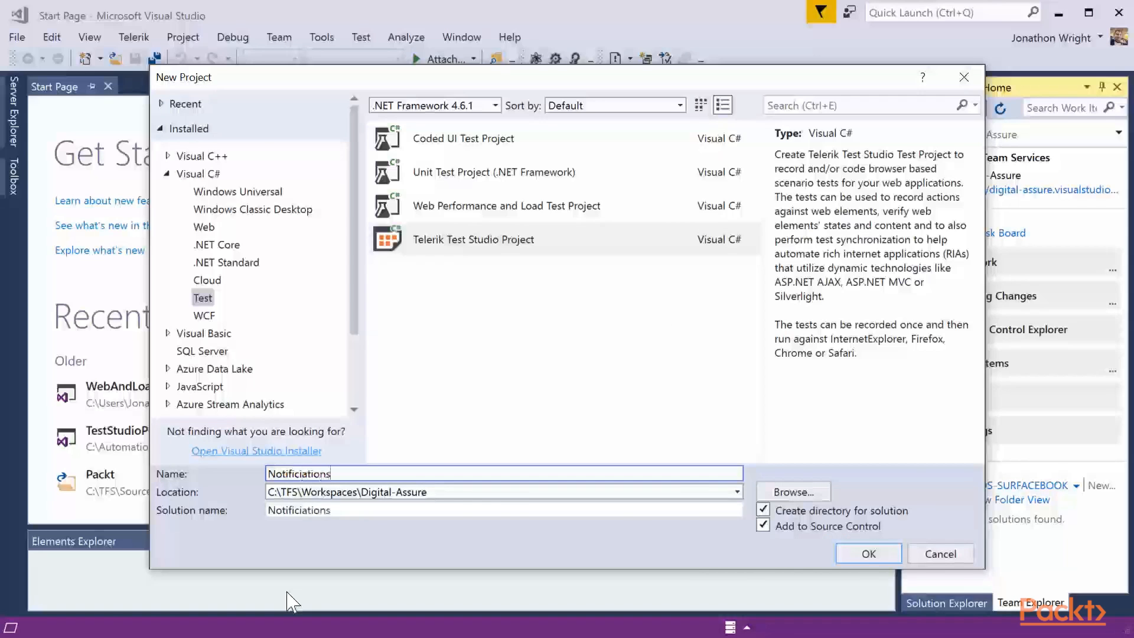
key(Return)
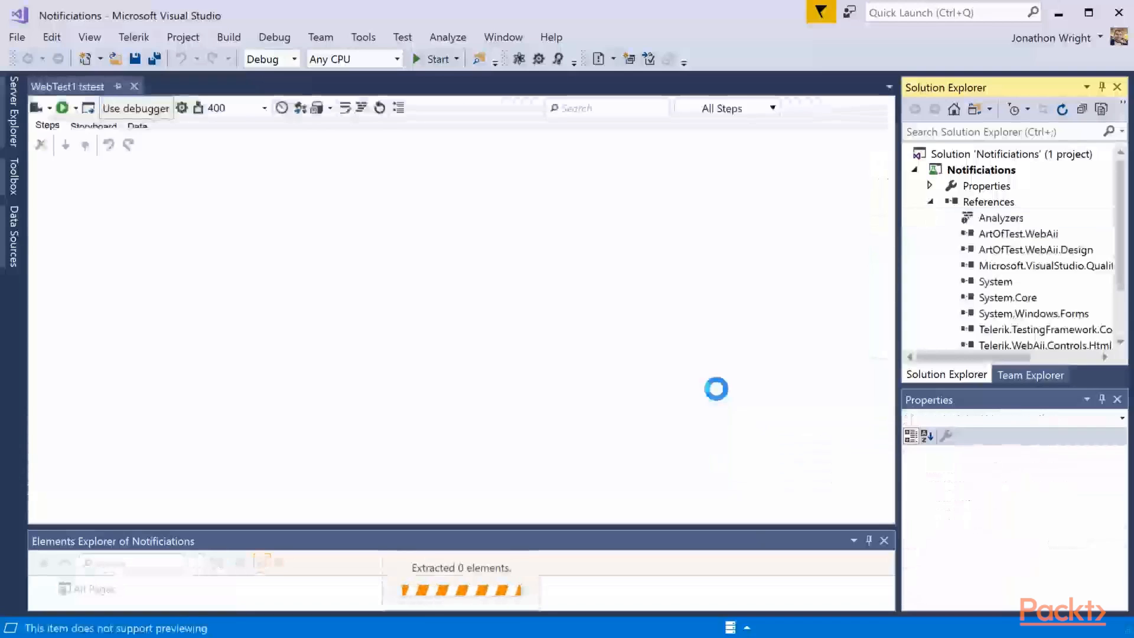
- Enlarge the Elements Explorer pane and check the available notification and continuous delivery options
drag(595, 526, 579, 424)
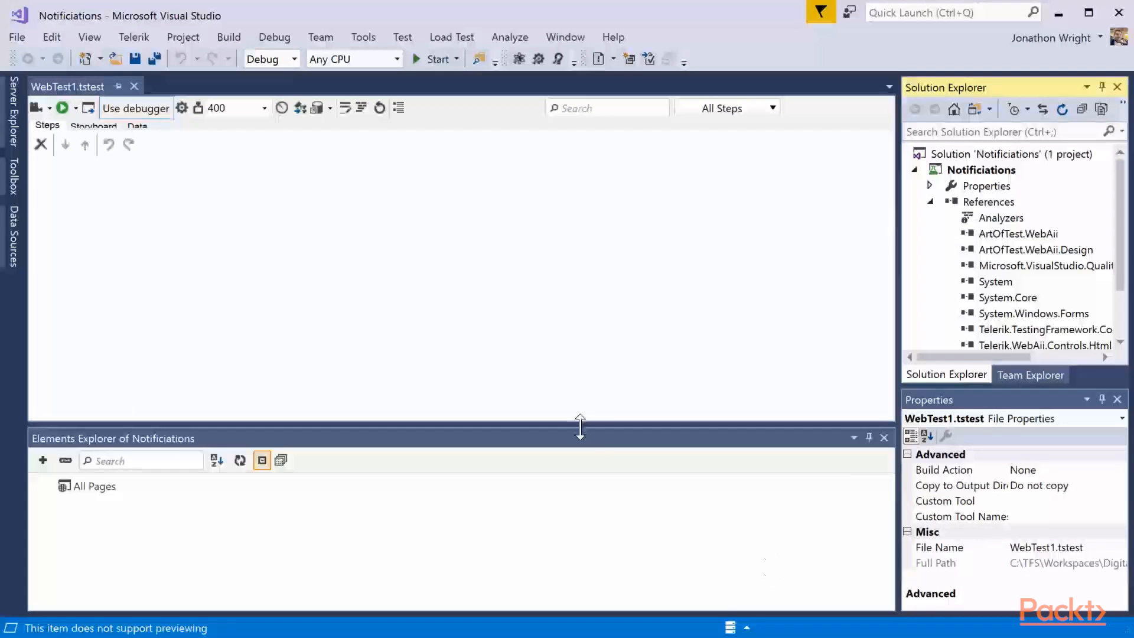
click(737, 631)
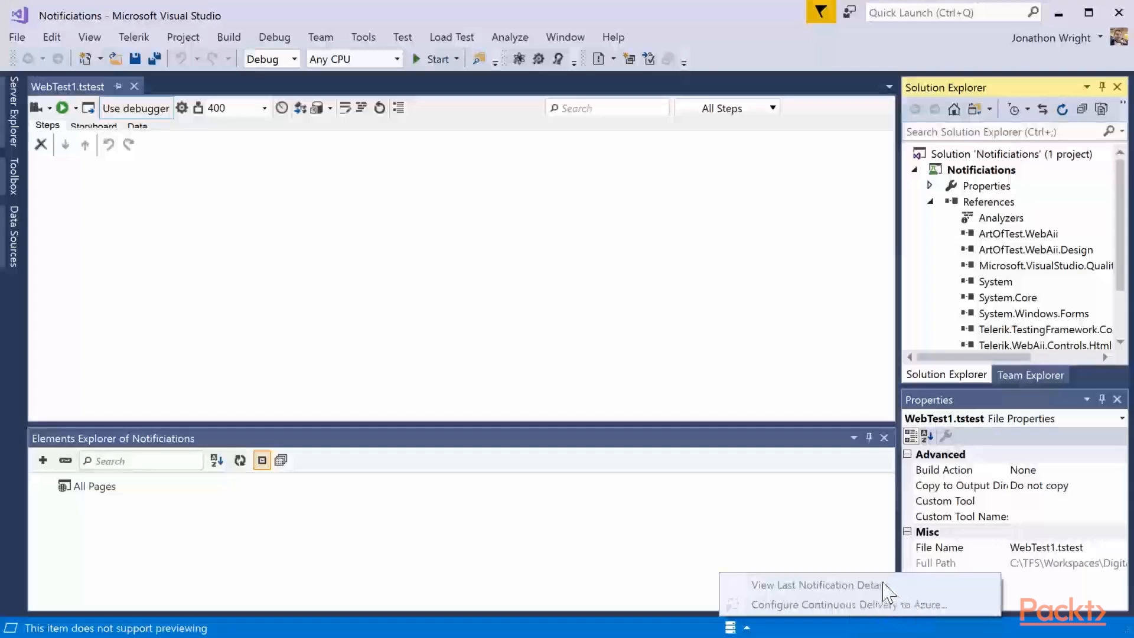
click(733, 629)
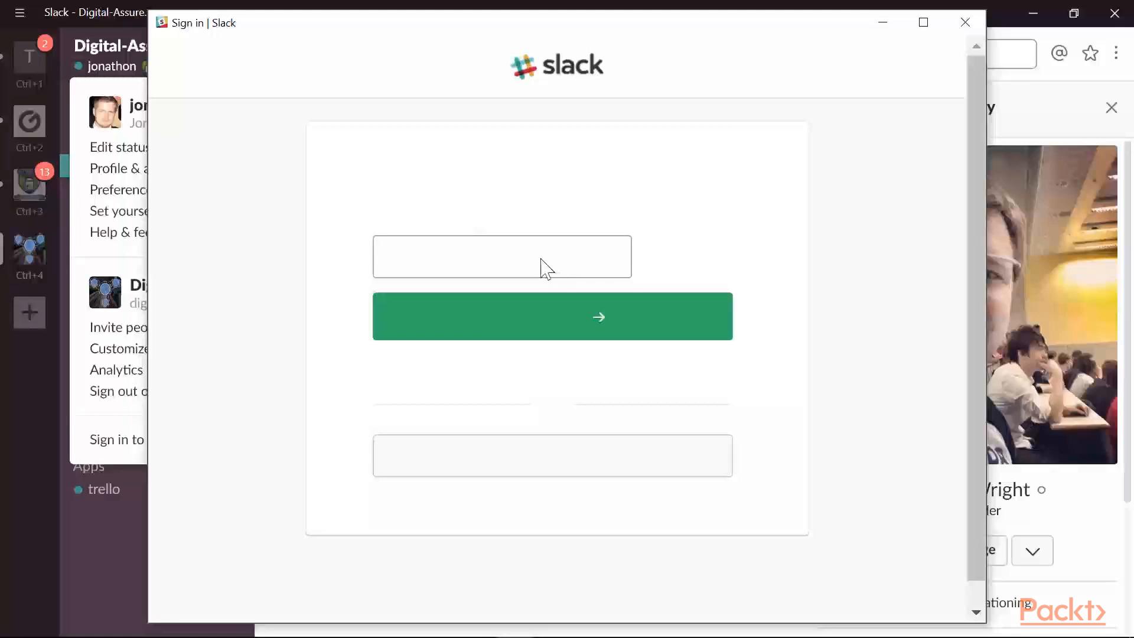
- Switch to Slack and create a new workspace with the owner's e-mail address and the URL mind-cube, agreeing to the terms
click(505, 460)
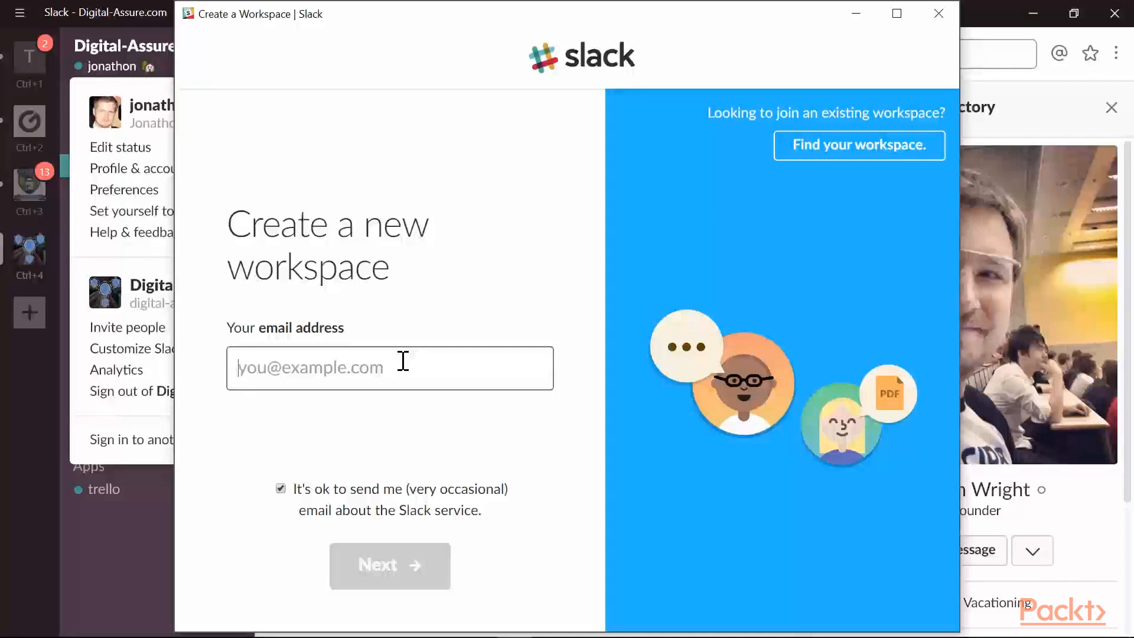
click(362, 567)
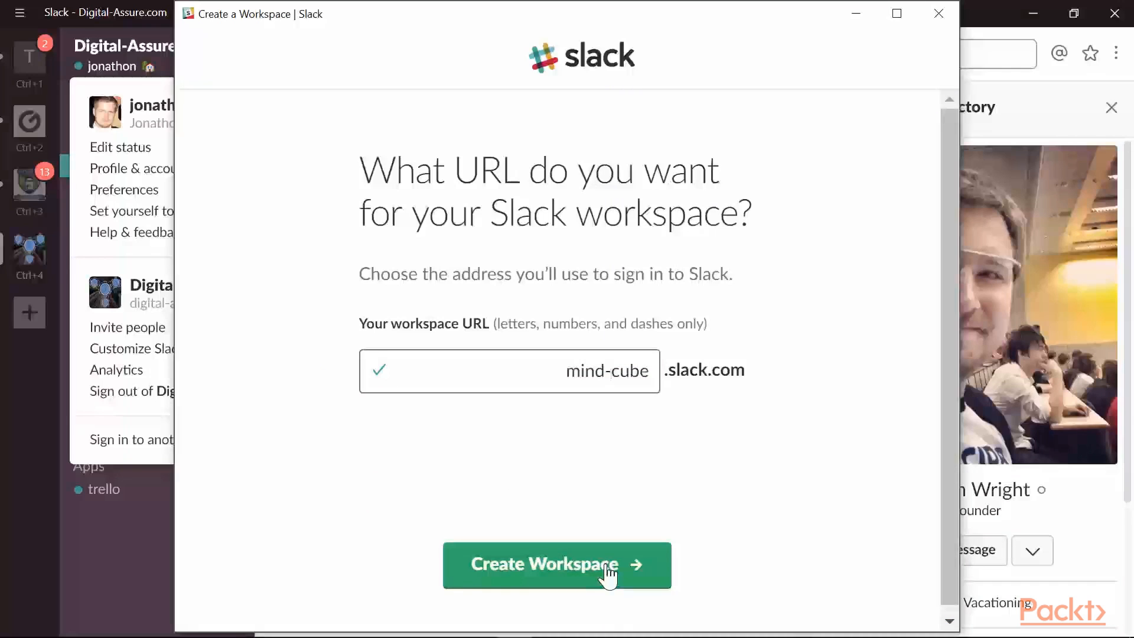
click(608, 572)
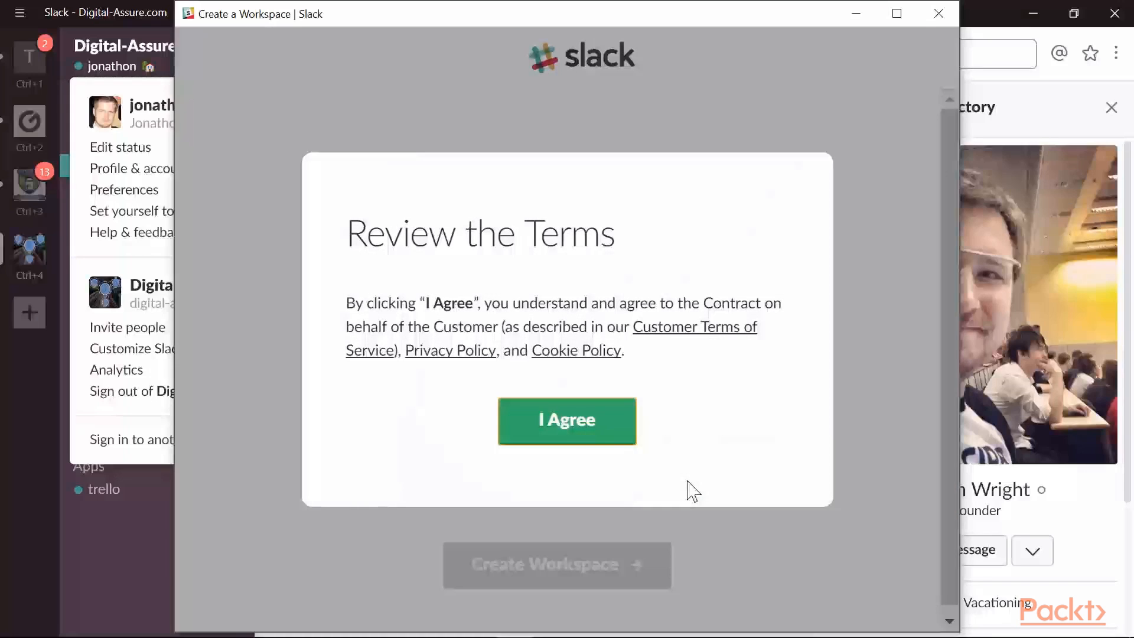
click(597, 435)
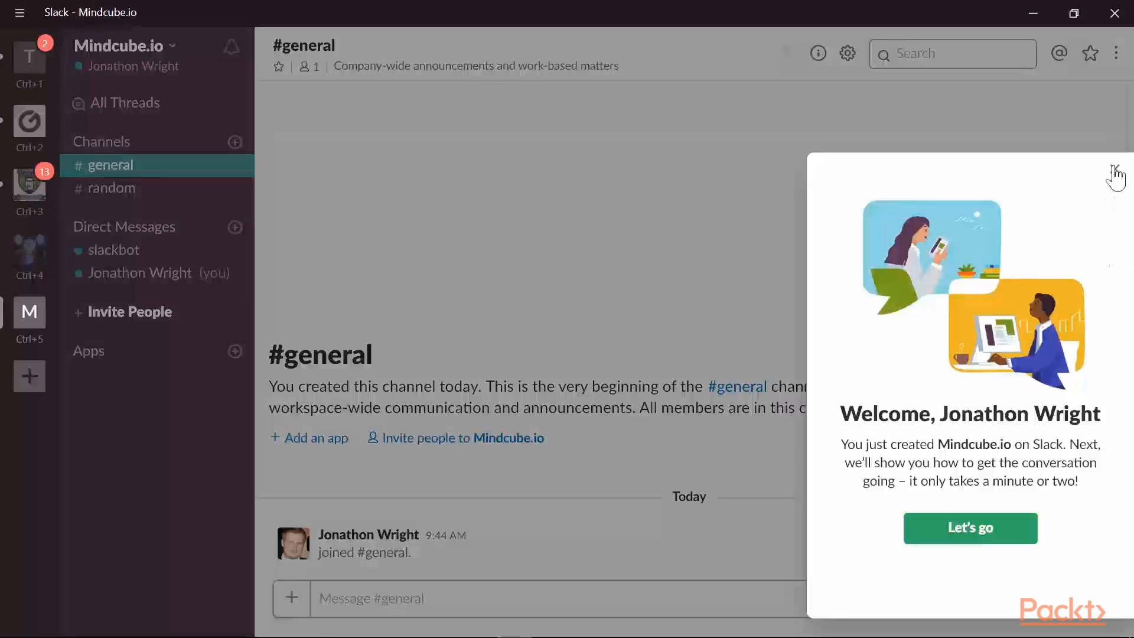
- Skip the welcome tutorial completely and open the app management page of the Mindcube.io workspace
click(1114, 169)
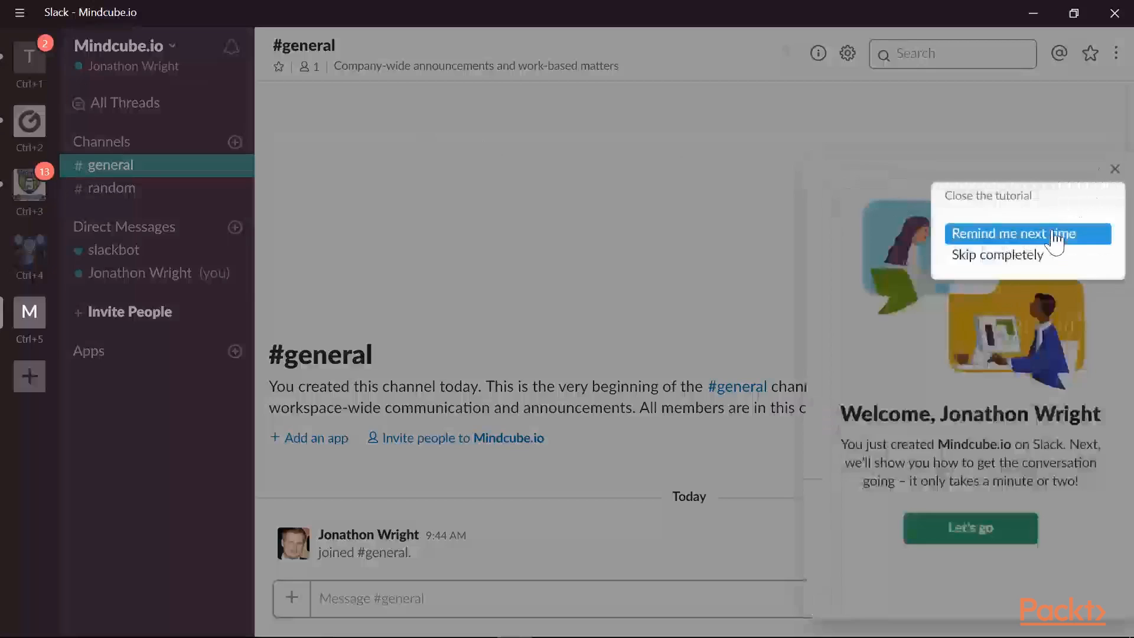
click(1025, 256)
click(176, 56)
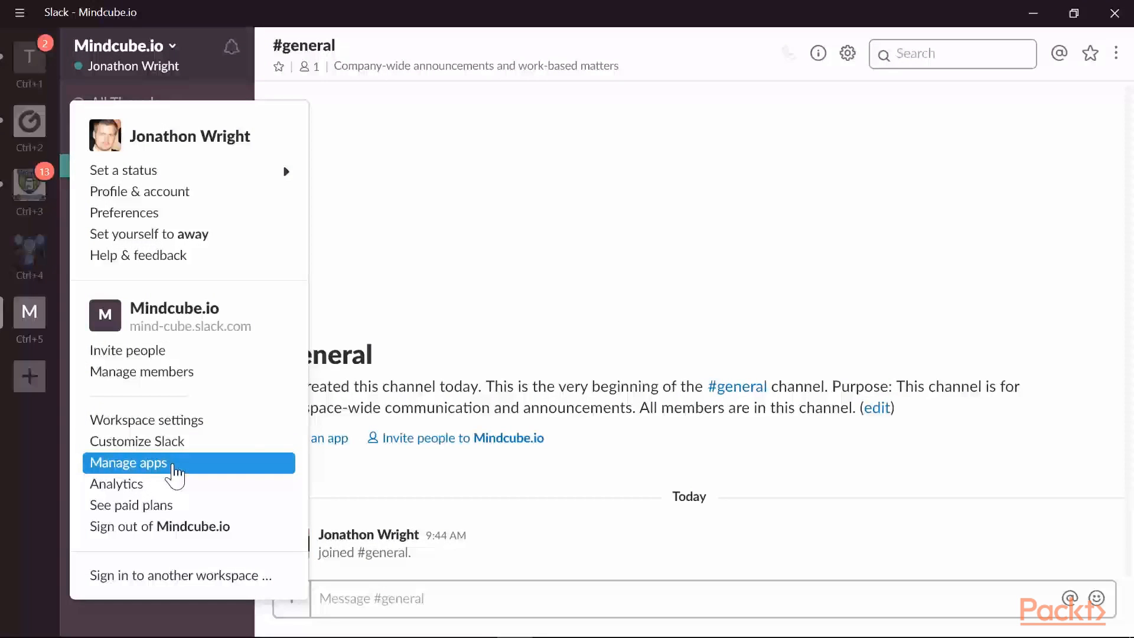
click(176, 467)
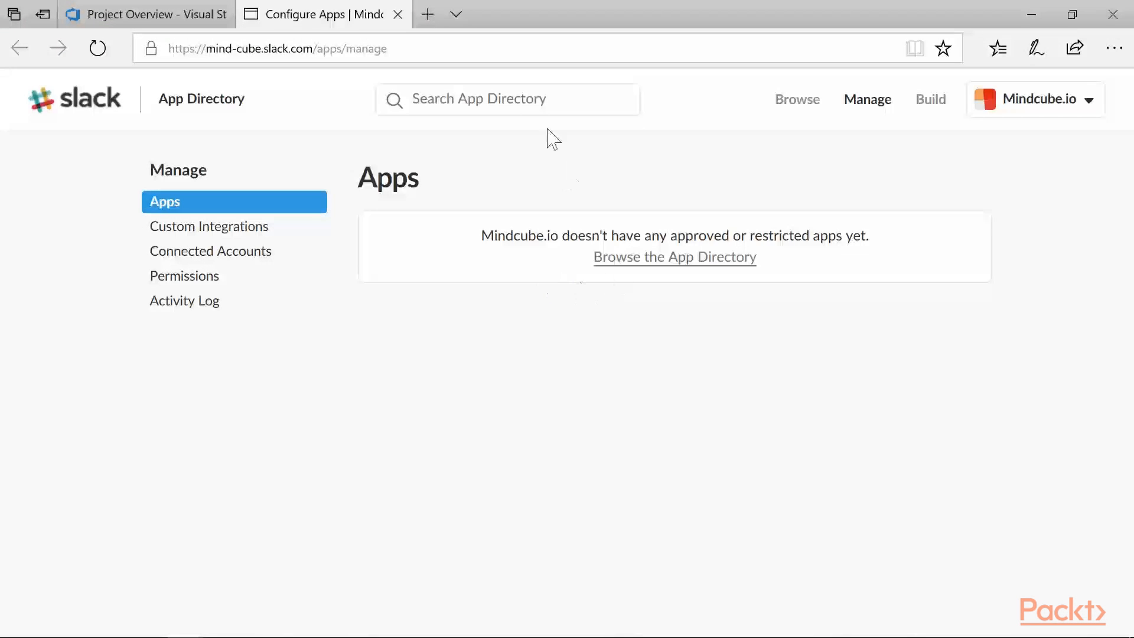
- Search the App Directory for Visual Studio and start installing the Visual Studio Team Services app
click(511, 99)
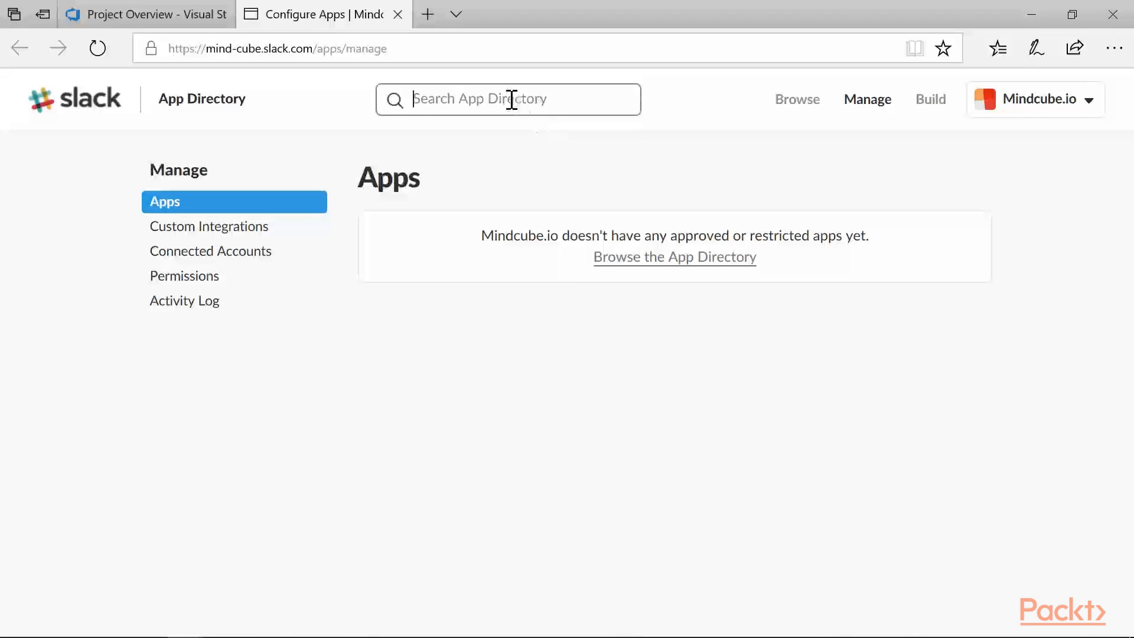
text(Visual Studio)
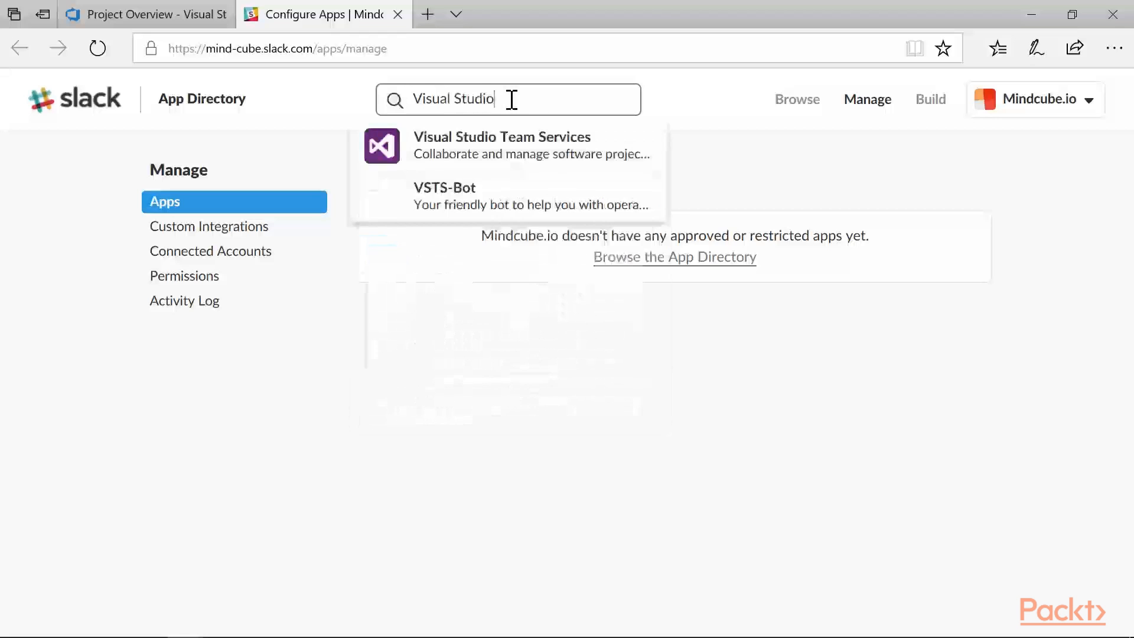
click(499, 145)
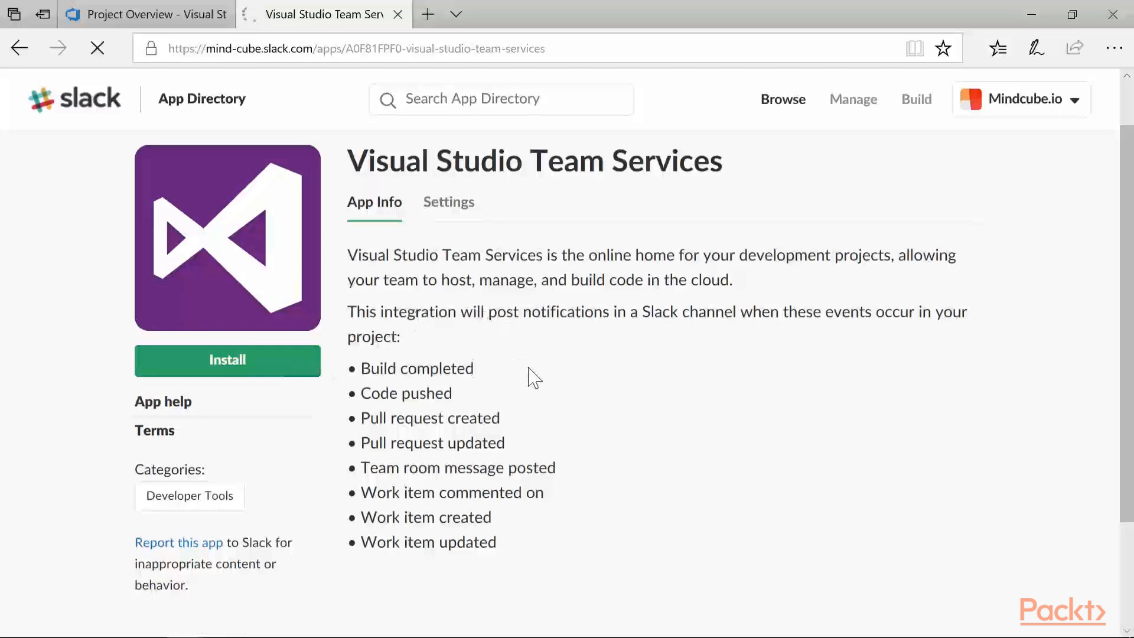
scroll(534, 377, down, 2)
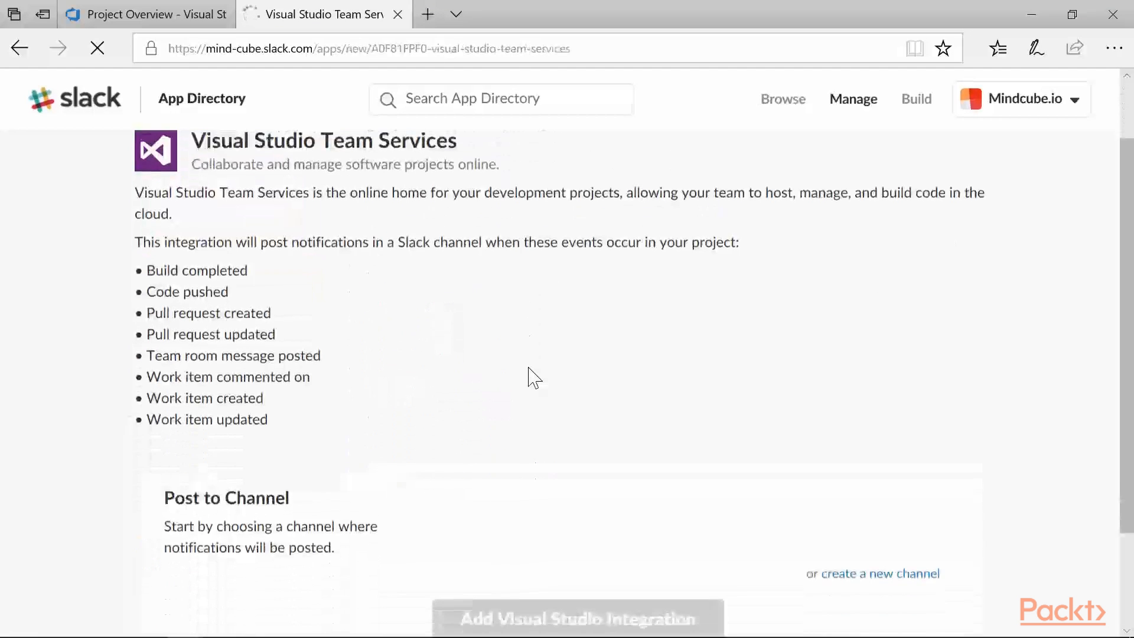
scroll(534, 377, down, 2)
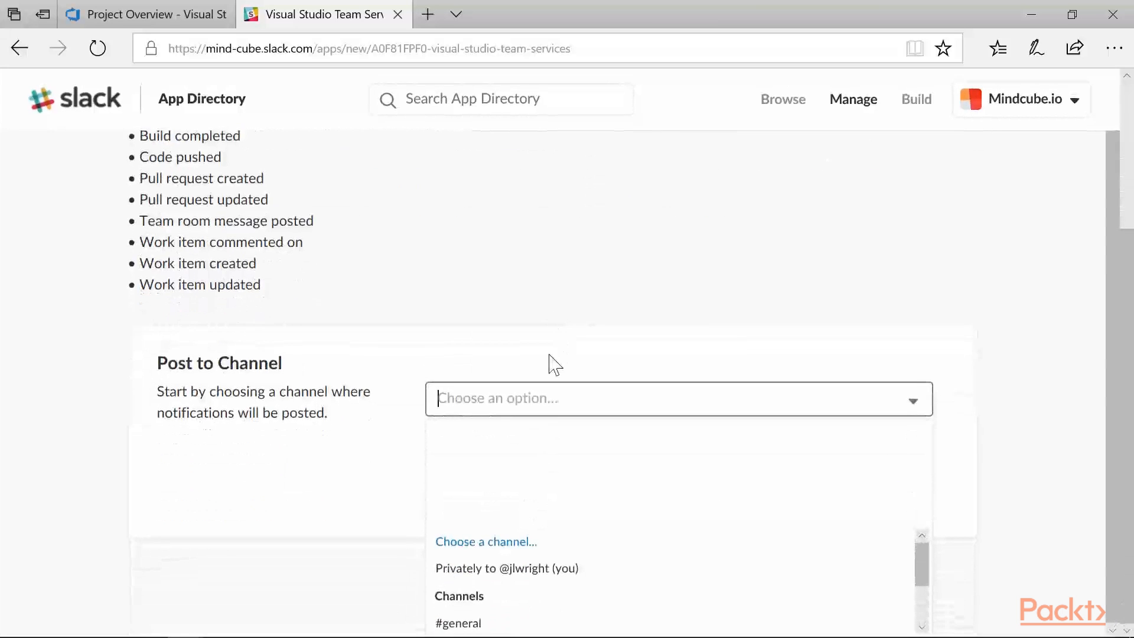
text(#vst)
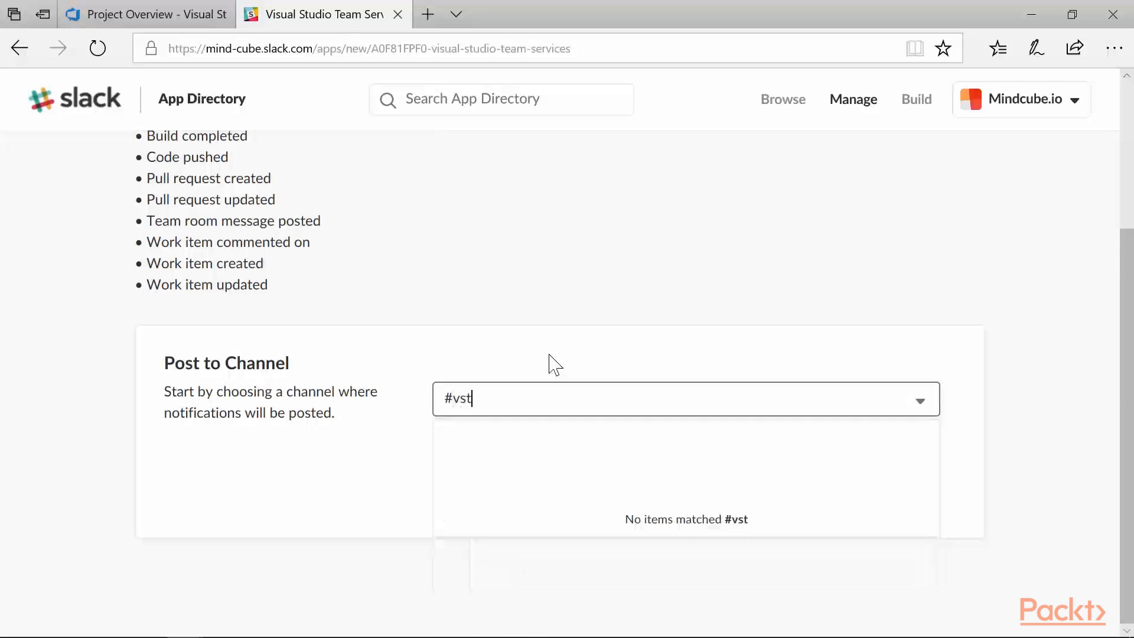
click(549, 354)
click(833, 440)
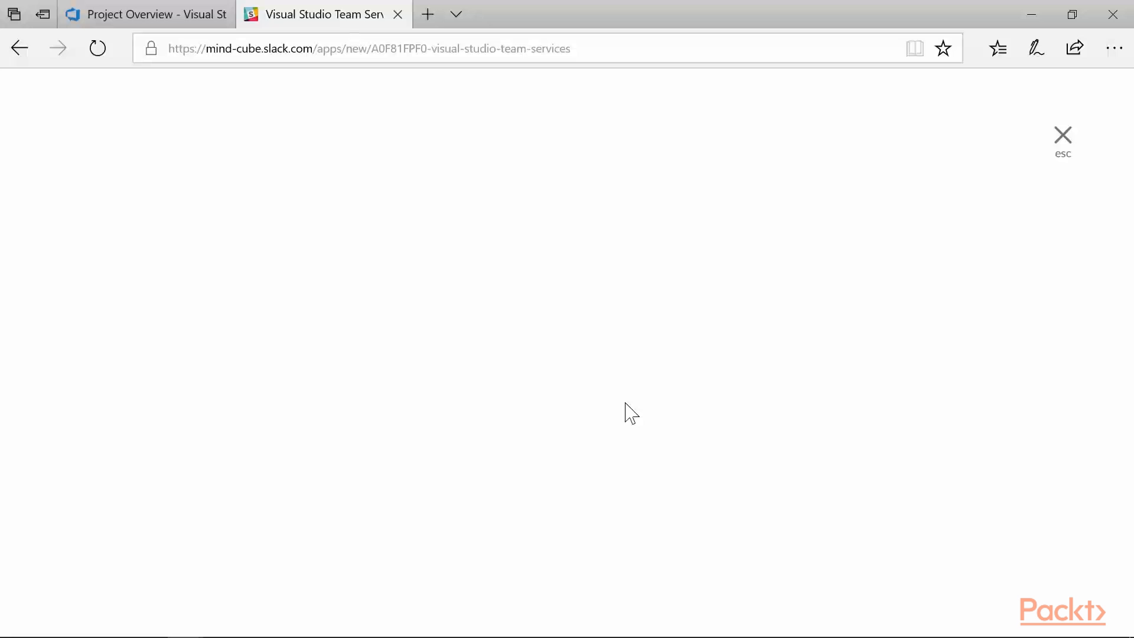
key(Escape)
- Choose #general as the channel for posted notifications and add the Visual Studio integration
click(605, 390)
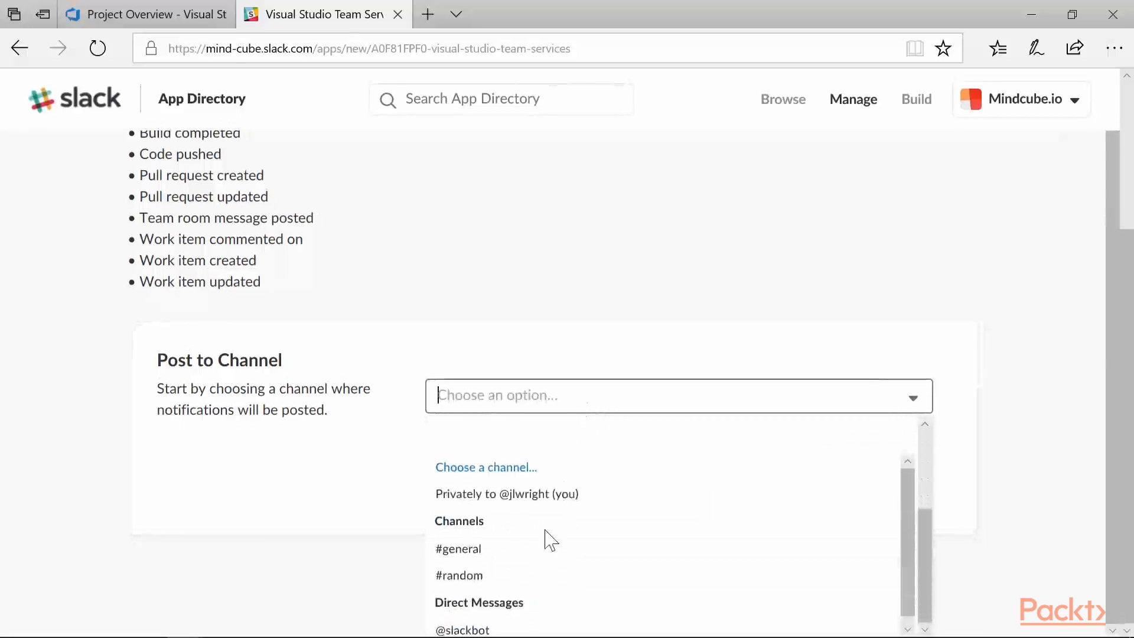
click(510, 556)
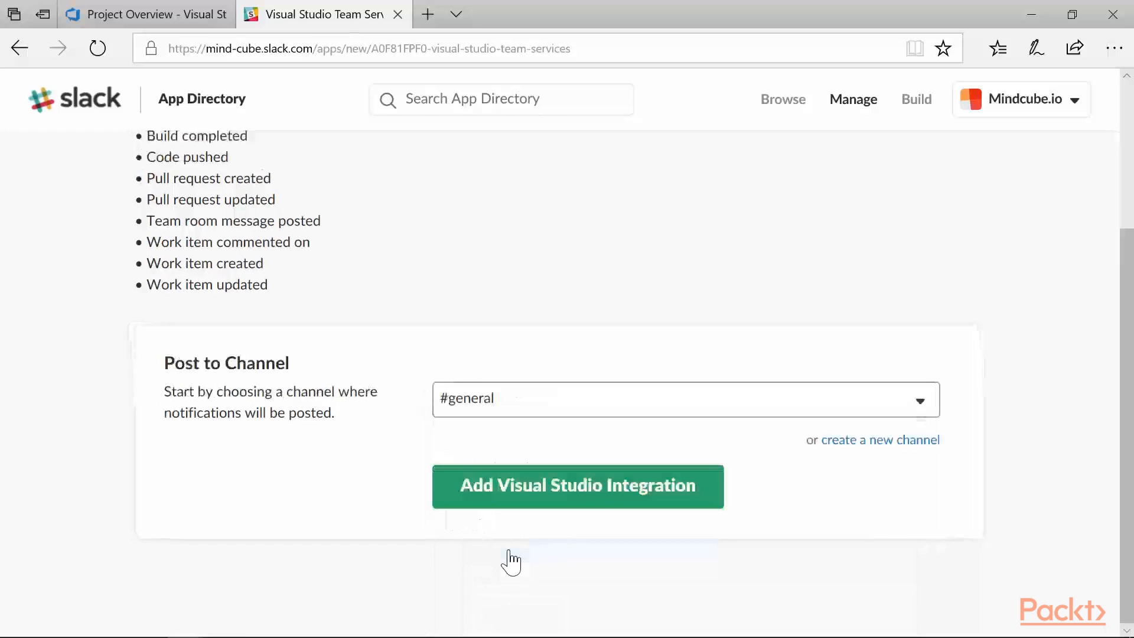
click(613, 502)
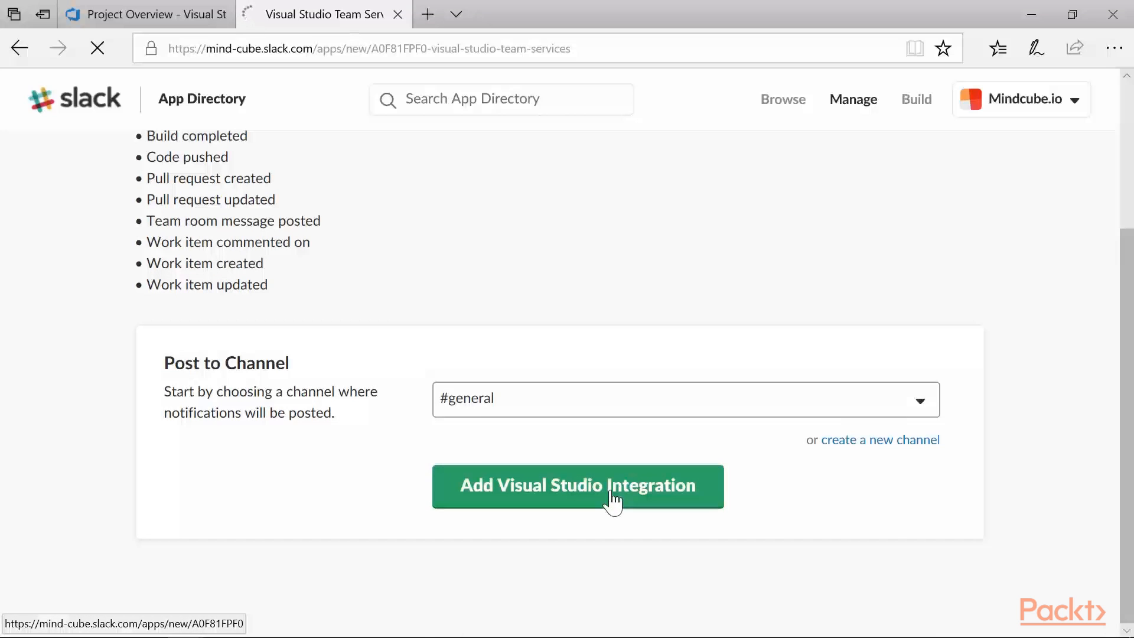
- Go through the integration's setup instructions and copy the Slack webhook URL given in Step 4
scroll(613, 502, down, 8)
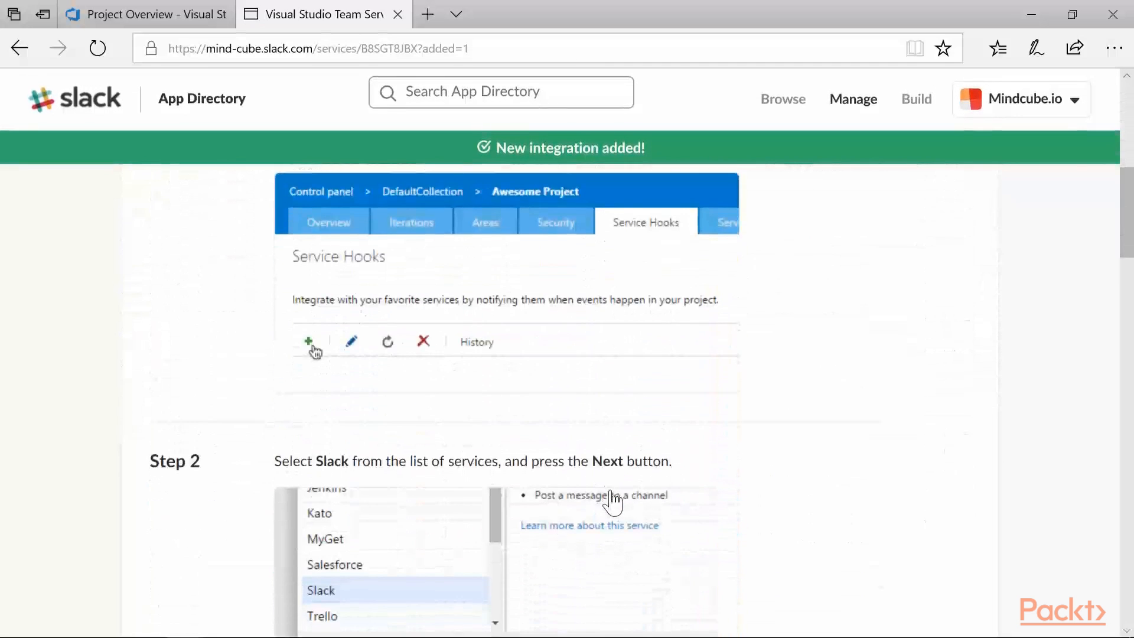
scroll(613, 502, down, 3)
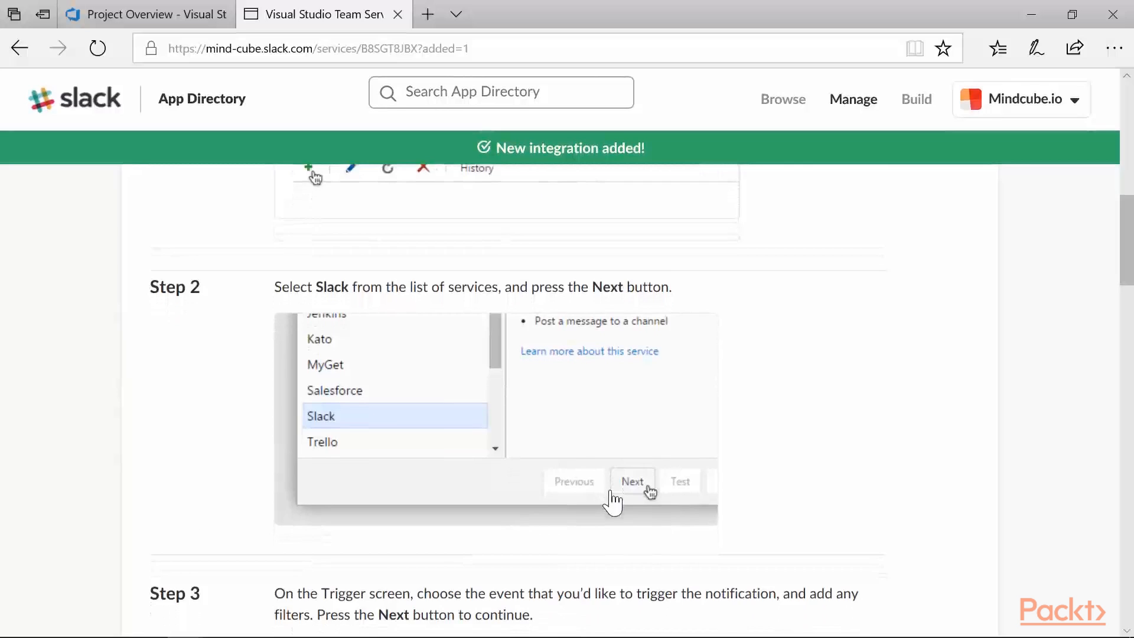
scroll(613, 502, down, 8)
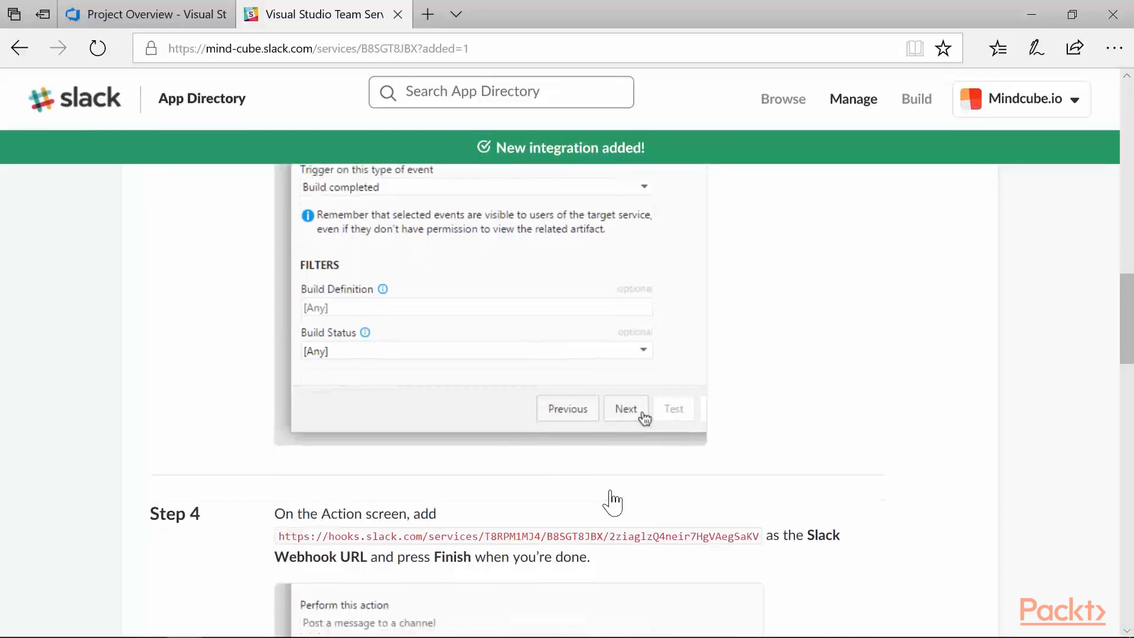
scroll(614, 502, down, 1)
scroll(613, 503, up, 1)
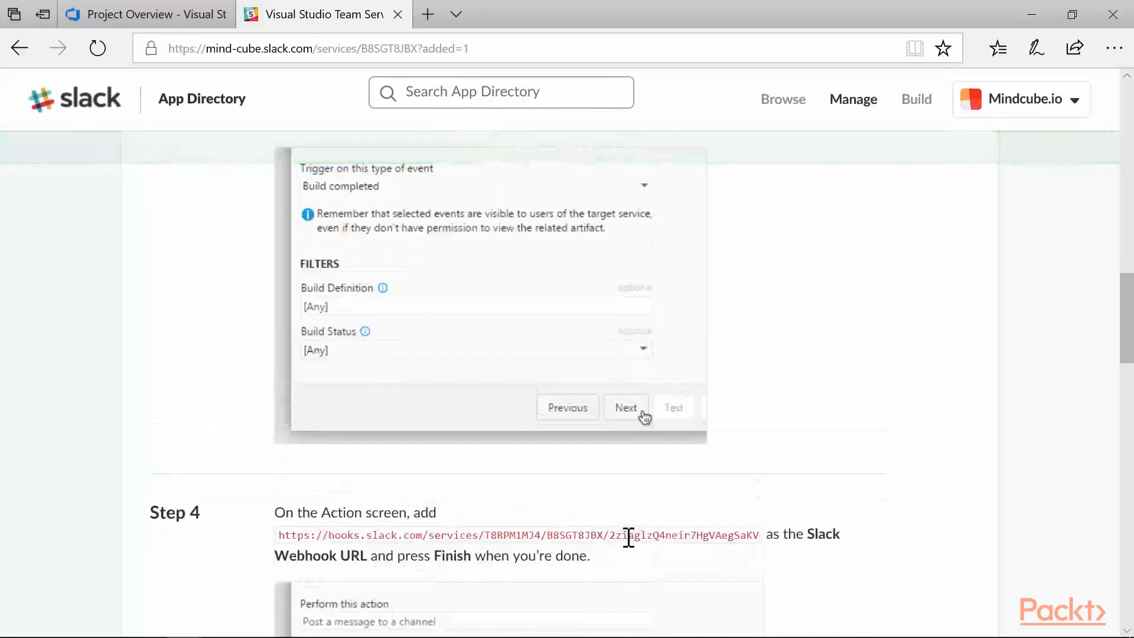
key(ctrl+a)
click(818, 555)
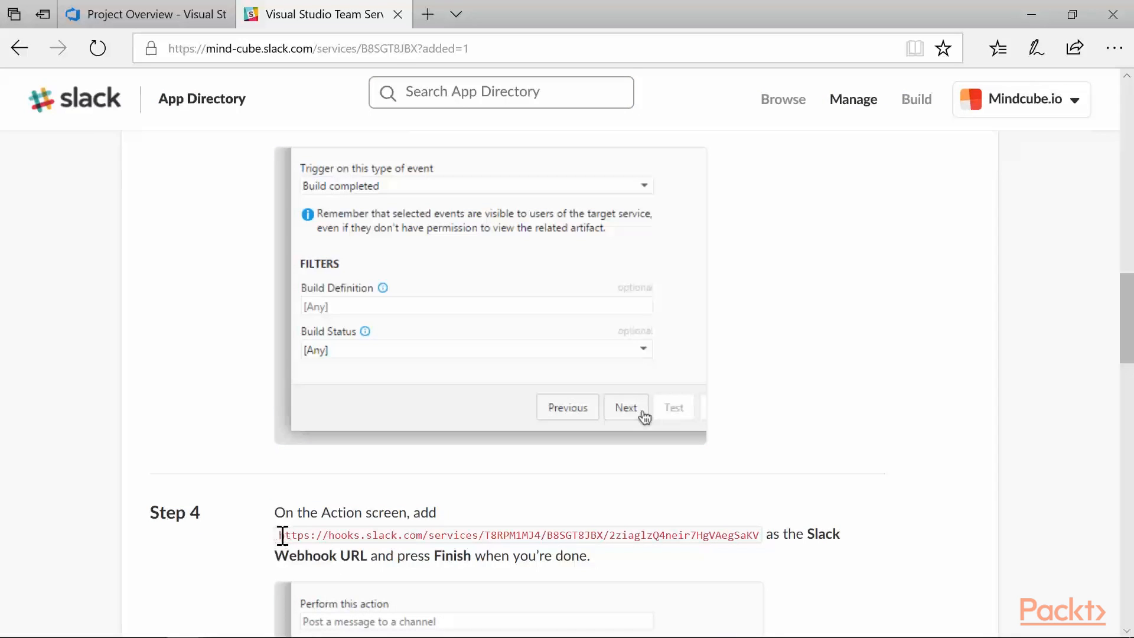
drag(279, 535, 750, 533)
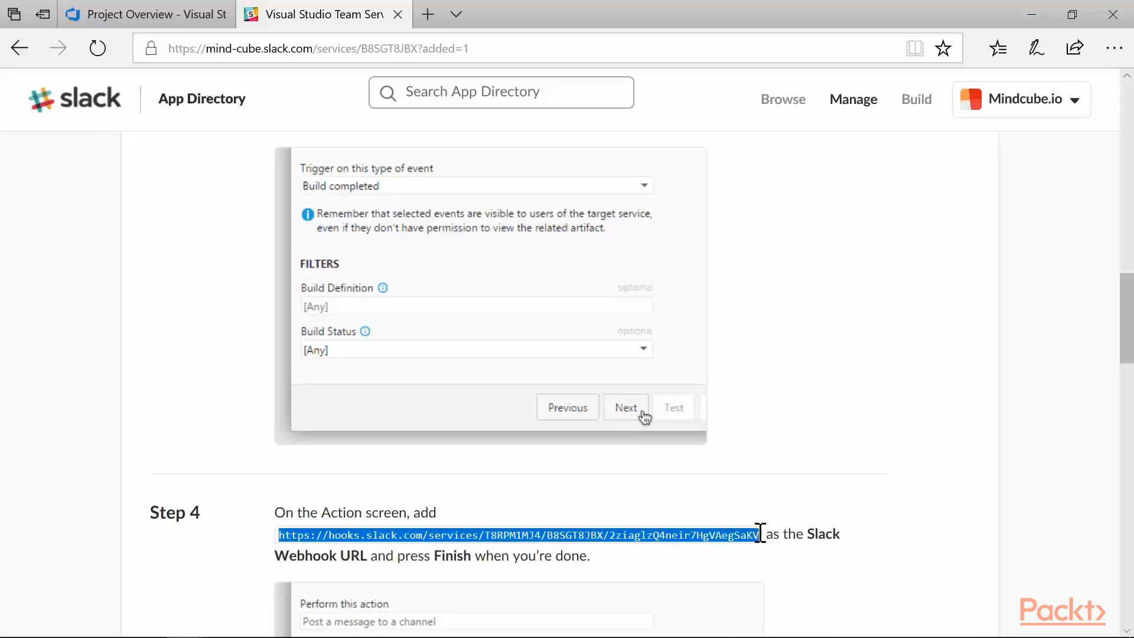
right_click(734, 546)
click(786, 476)
scroll(792, 484, down, 3)
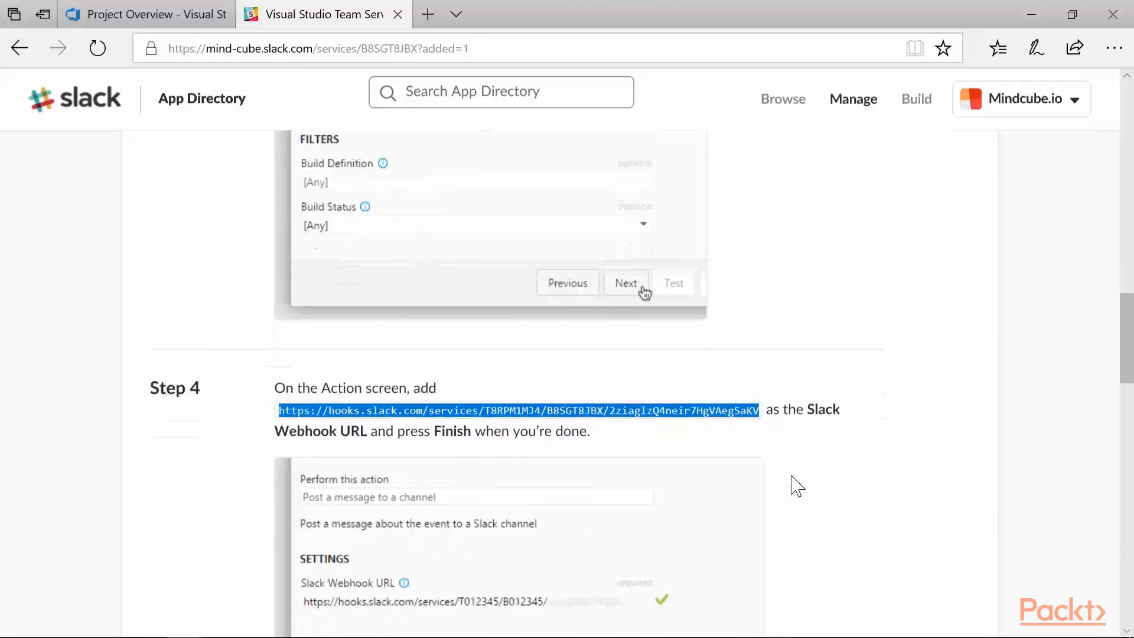
- Switch back to Visual Studio Team Services and open the Service Hooks settings of the Digital-Assure project
click(155, 13)
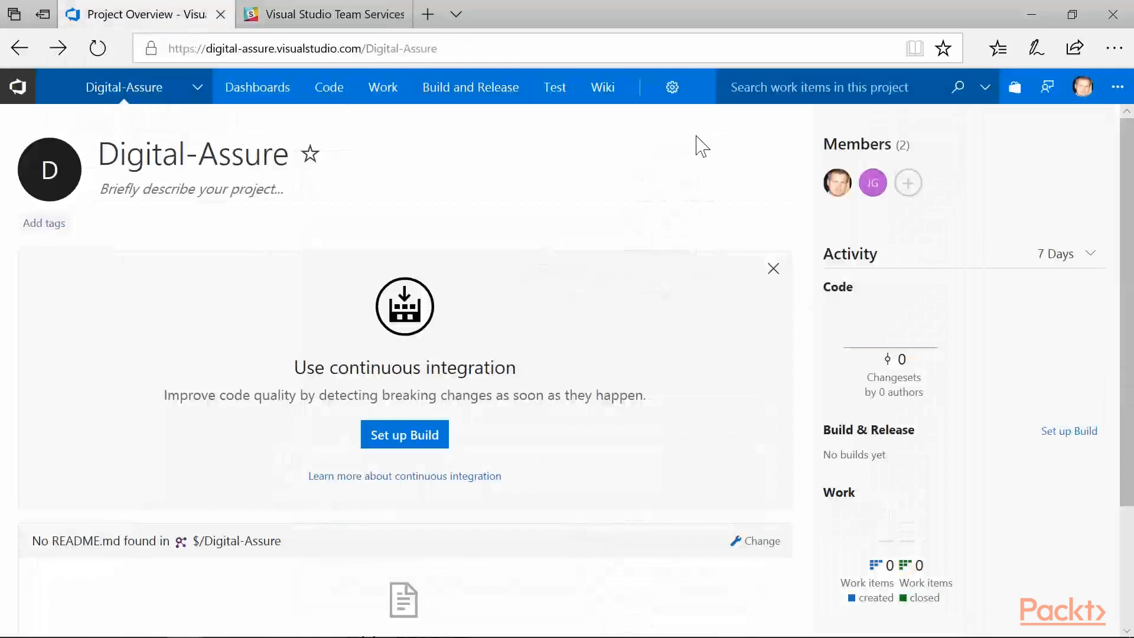
click(673, 98)
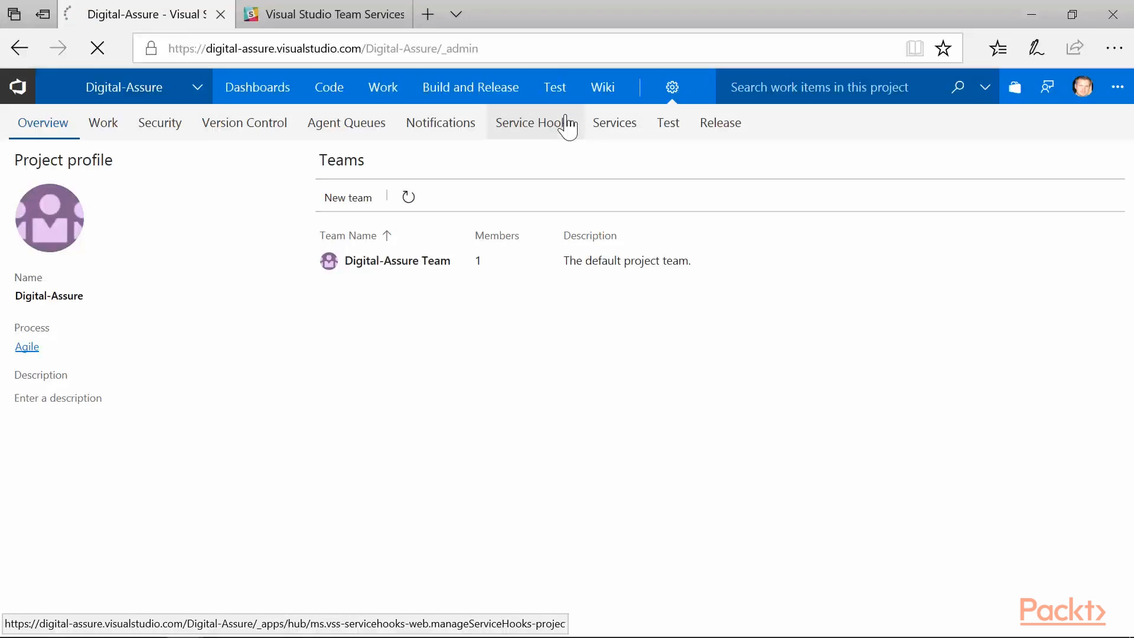
click(568, 125)
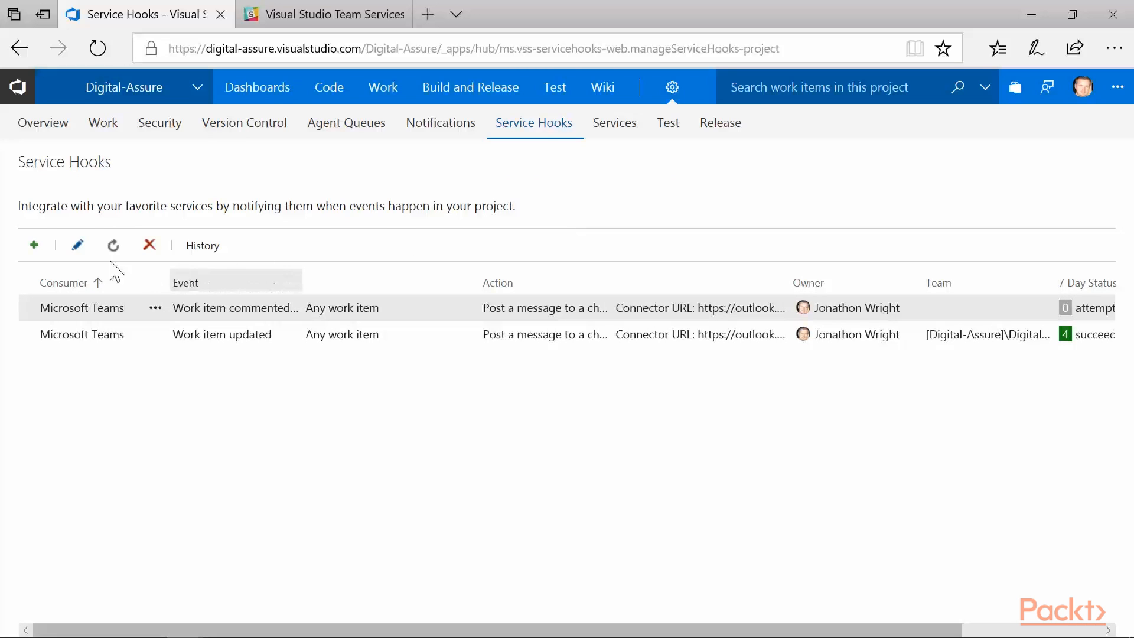
- Create a new service hooks subscription with Slack as the service and continue to its trigger settings
click(34, 245)
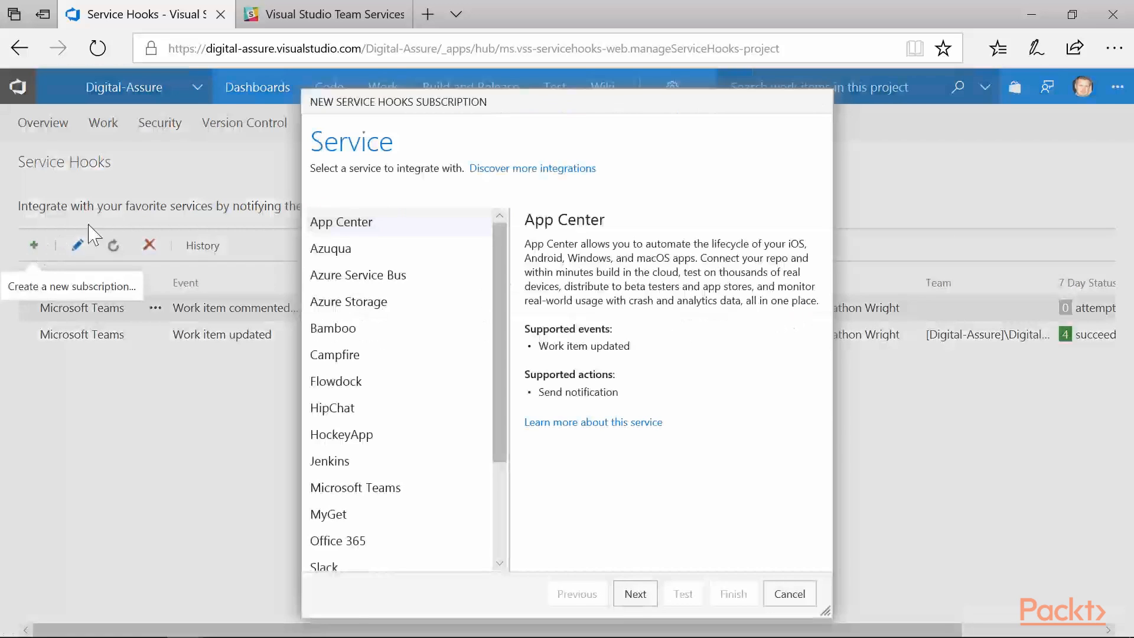
scroll(424, 288, down, 3)
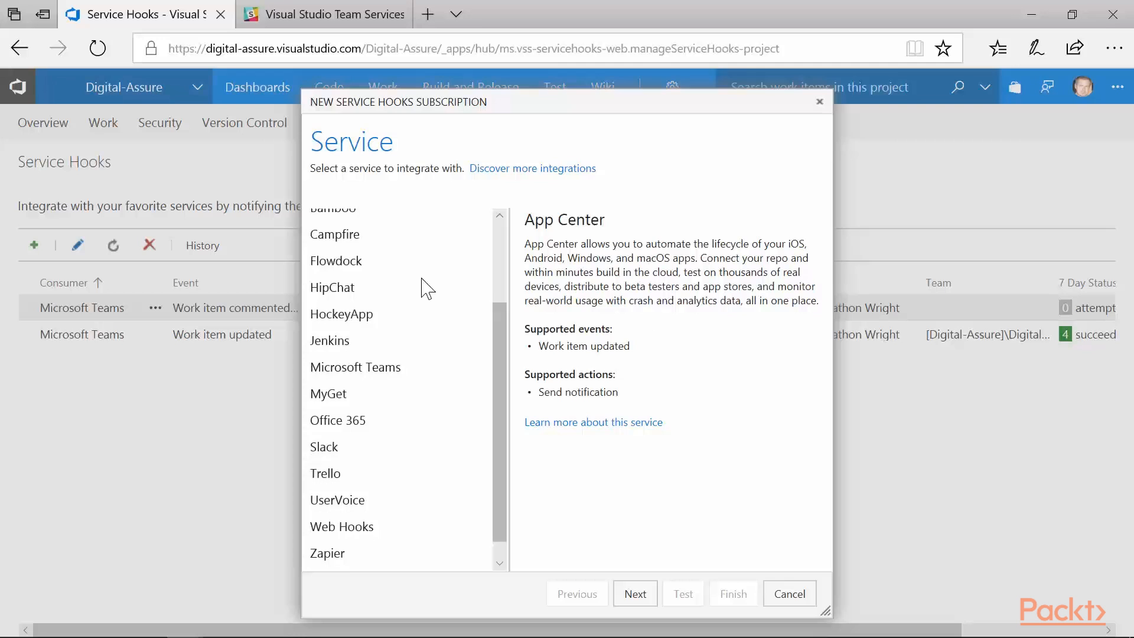
scroll(424, 288, up, 2)
scroll(424, 288, down, 3)
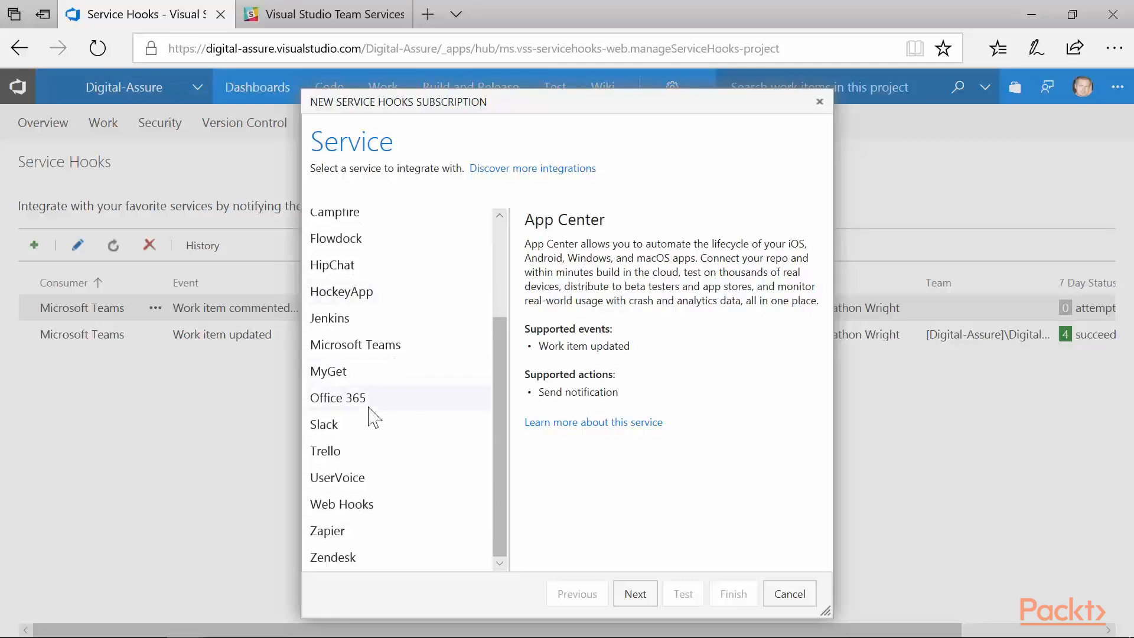
click(346, 426)
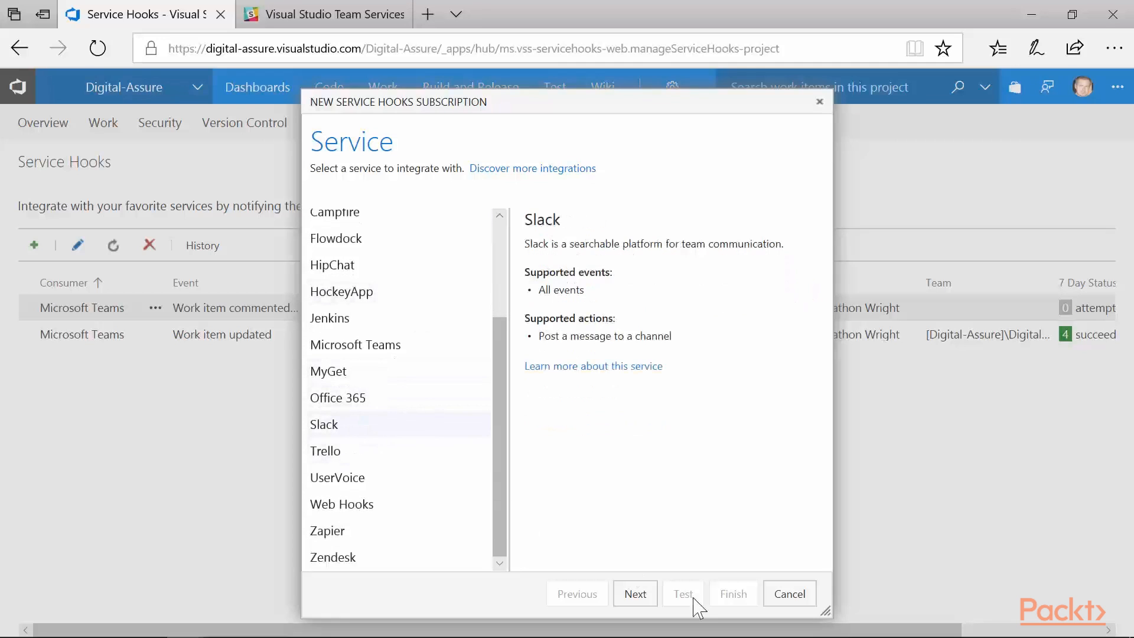
click(638, 603)
- Set the subscription to trigger on the Work item updated event, leave all filters at their defaults, and proceed to the action settings
click(576, 236)
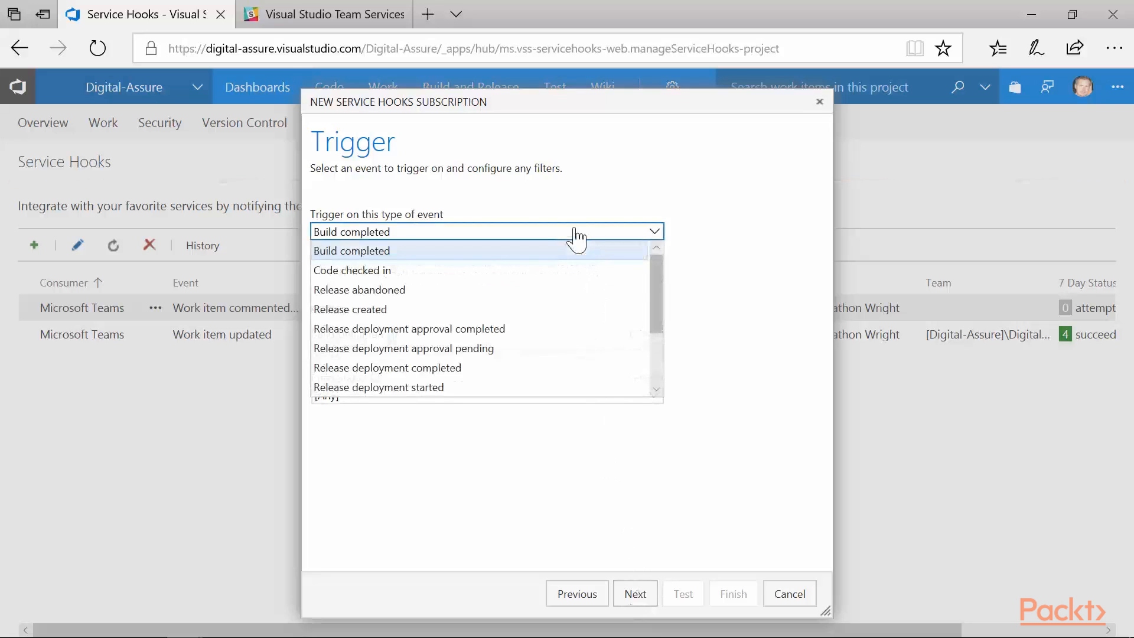
drag(656, 316, 653, 386)
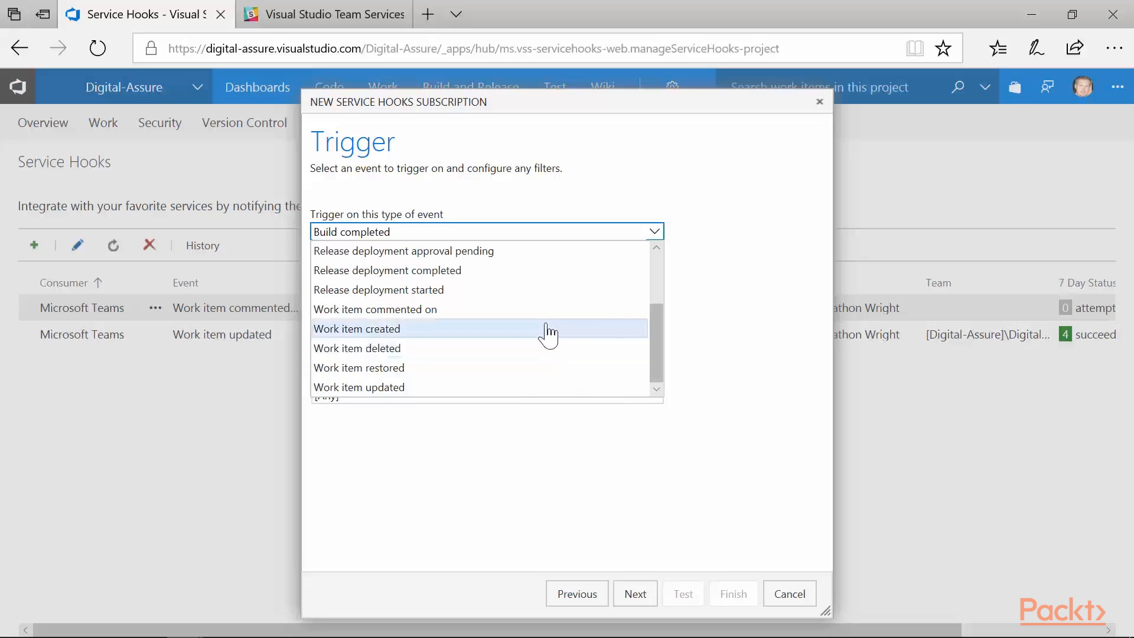
click(505, 388)
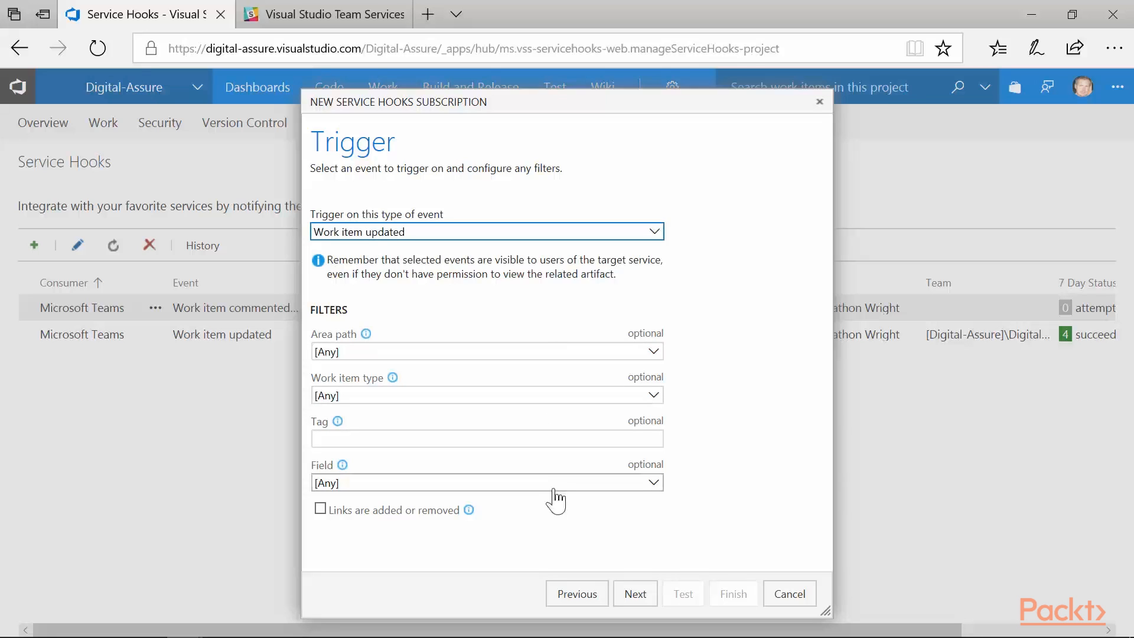
click(633, 594)
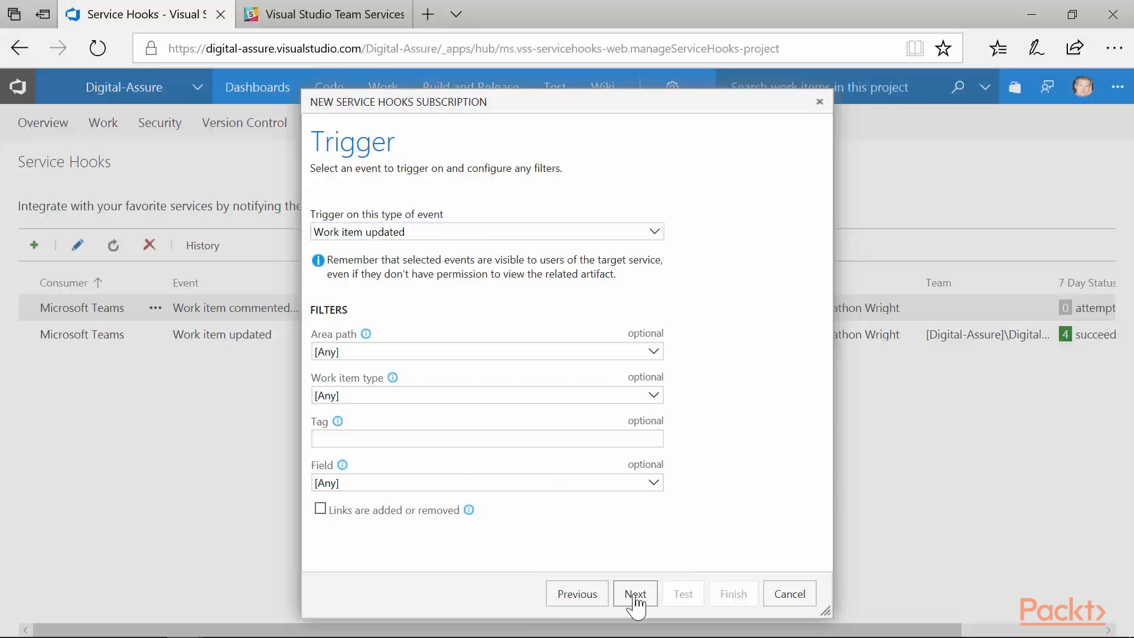
- Paste the copied Slack webhook URL into the action settings, send a test notification, and switch to Slack to check #general for it
click(567, 335)
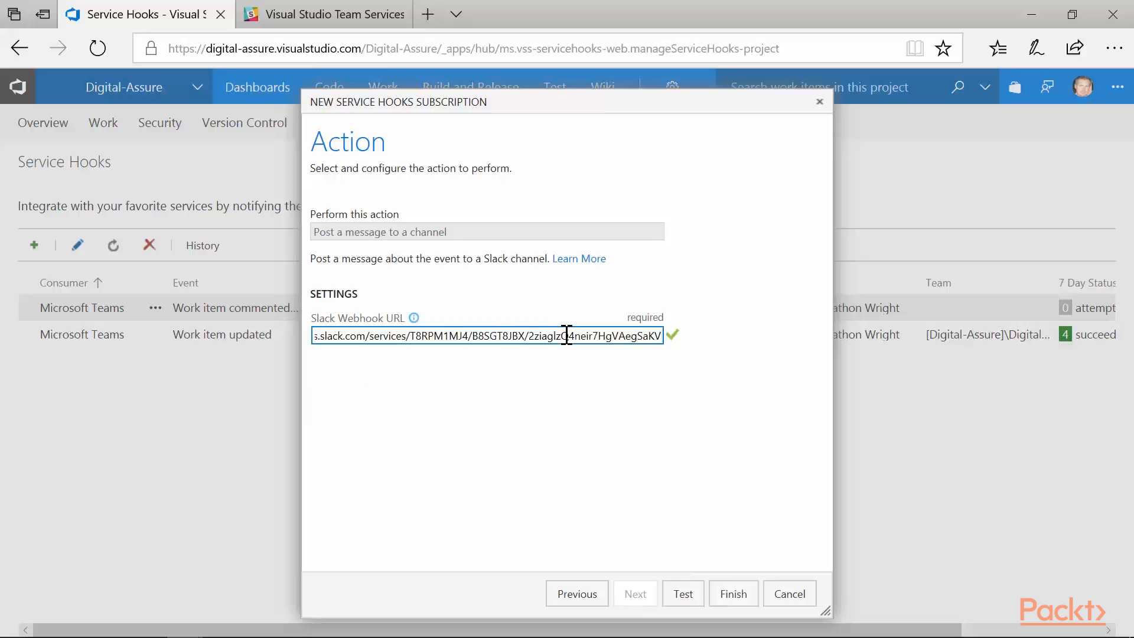
click(685, 598)
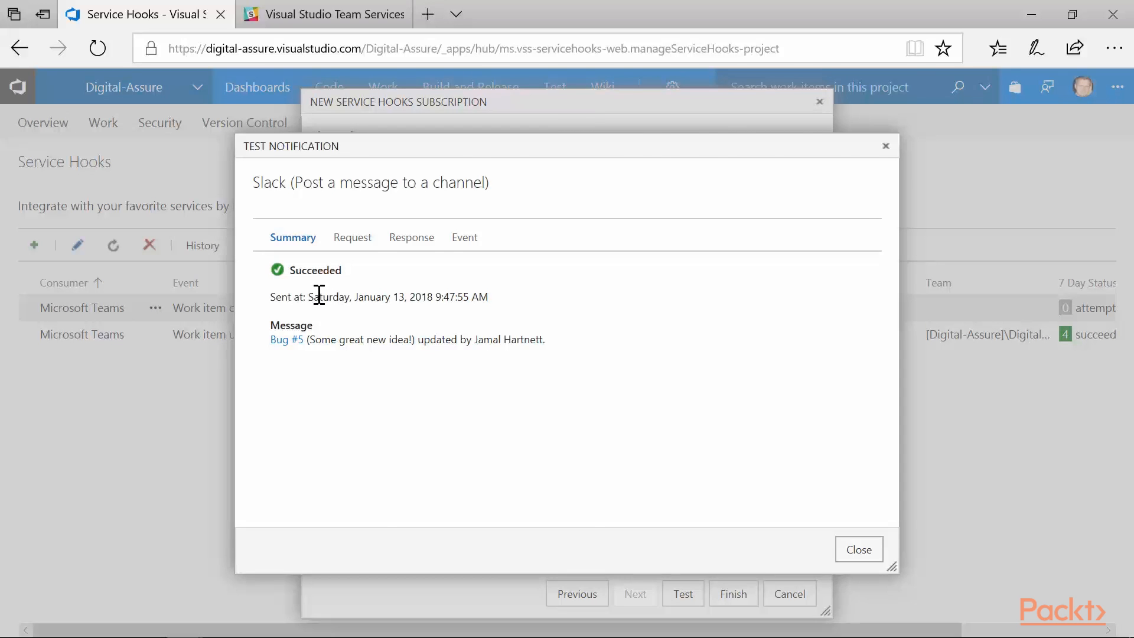
key(alt+Tab)
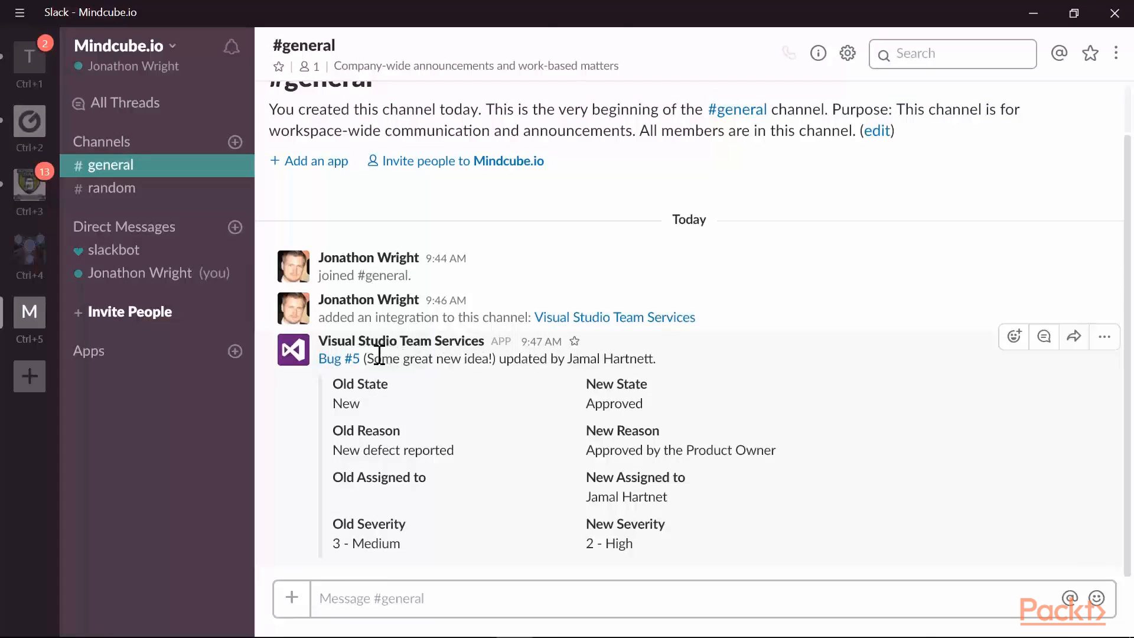